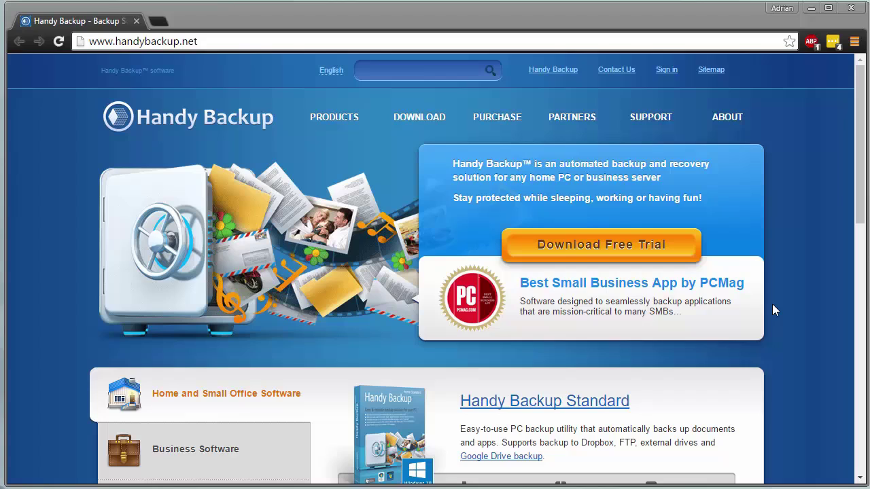
- Minimize Chrome and open Handy Backup's File menu
scroll(773, 305, "down", 5)
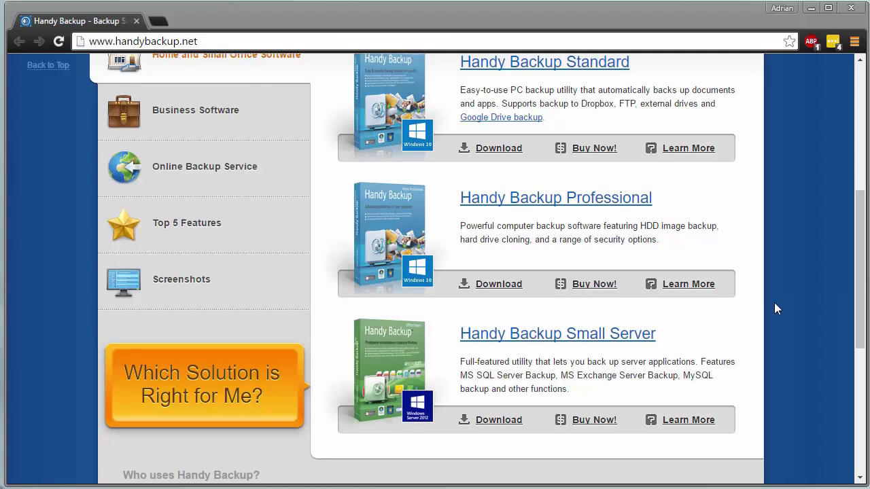
scroll(776, 308, "up", 2)
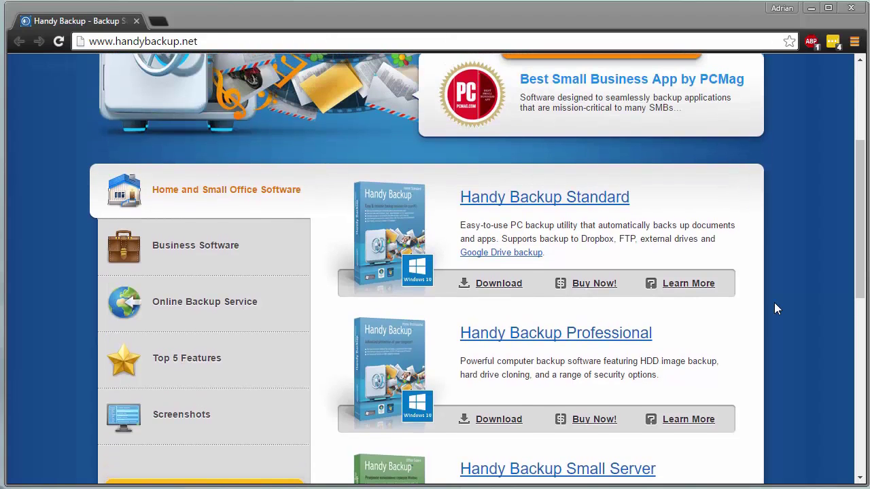
left_click(809, 9)
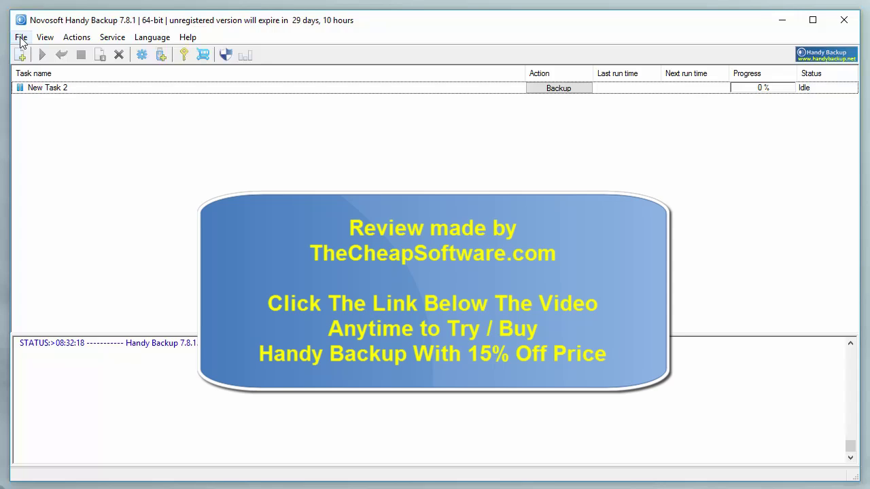
left_click(16, 41)
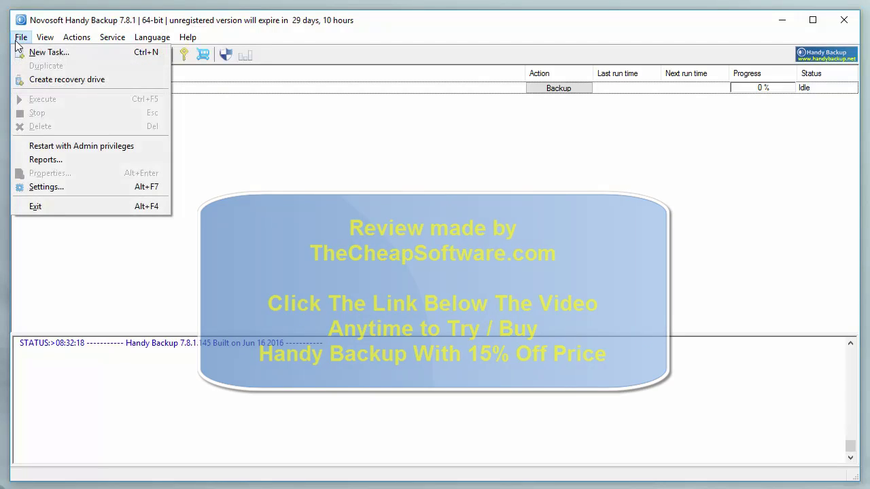
- Choose New Task to start the wizard with Backup as the task type
left_click(28, 55)
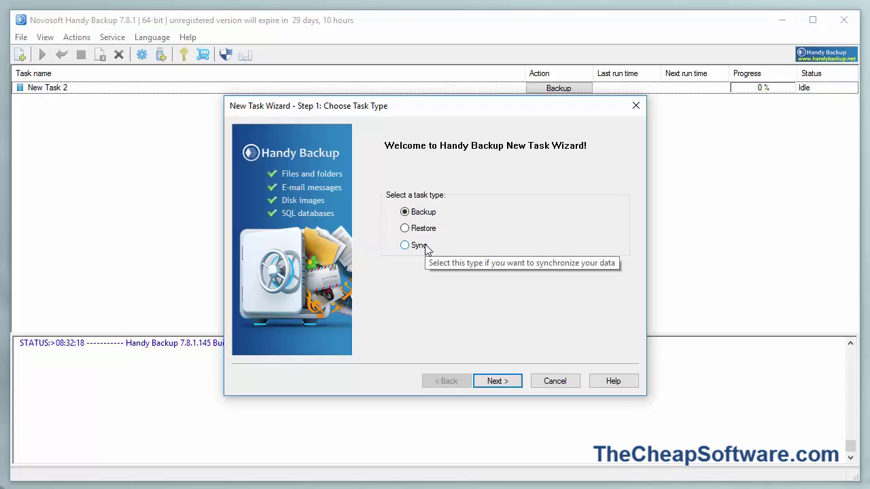
- Continue past the task type and select Windows Libraries in the What to back up list
left_click(509, 381)
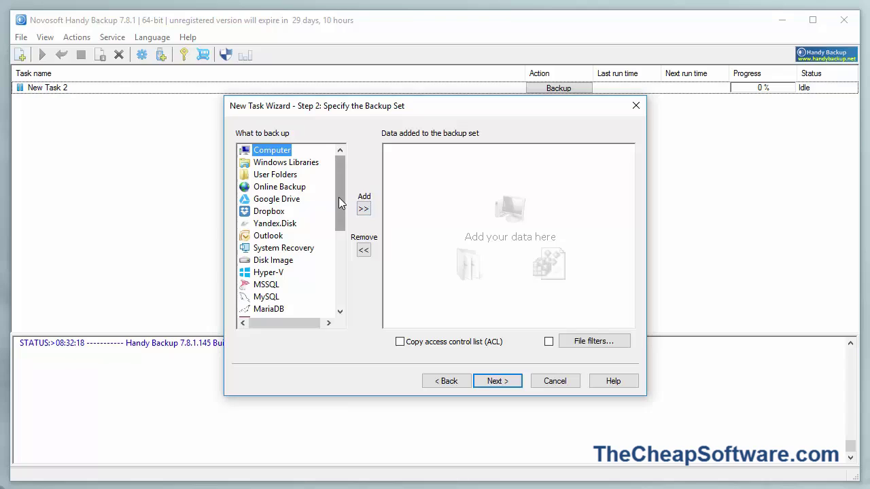
left_click_drag(338, 203, 553, 176)
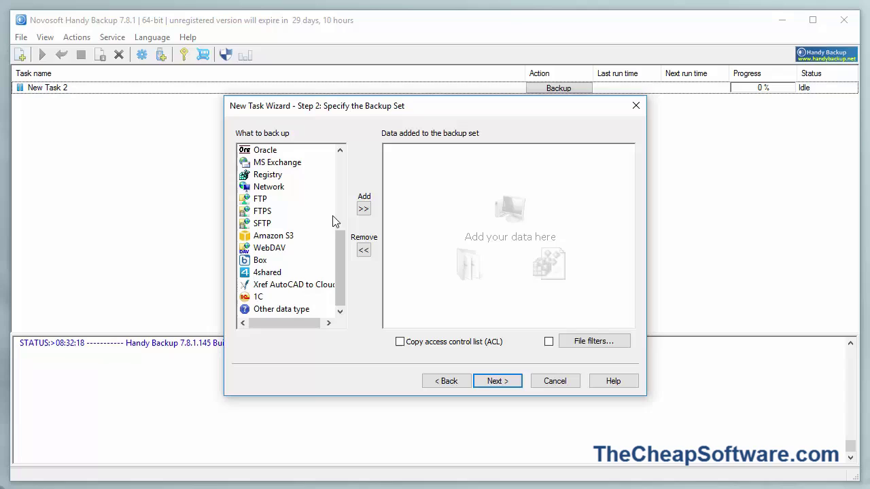
left_click_drag(340, 238, 346, 163)
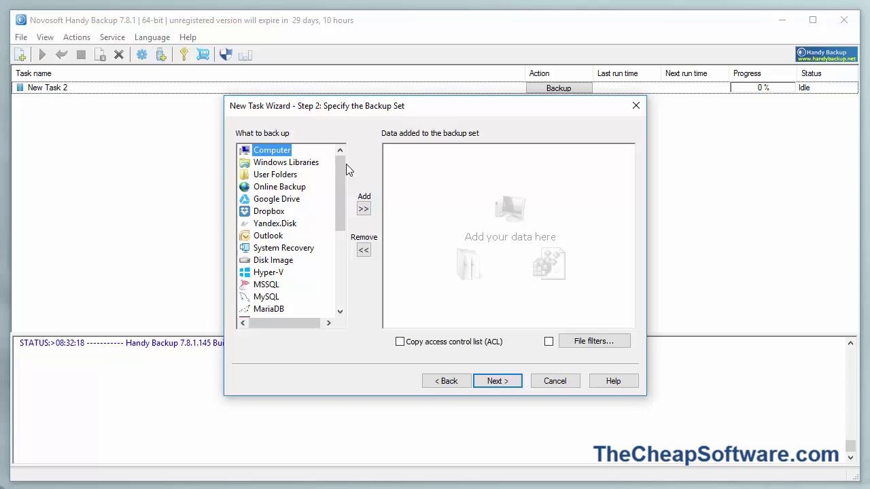
left_click_drag(344, 172, 342, 197)
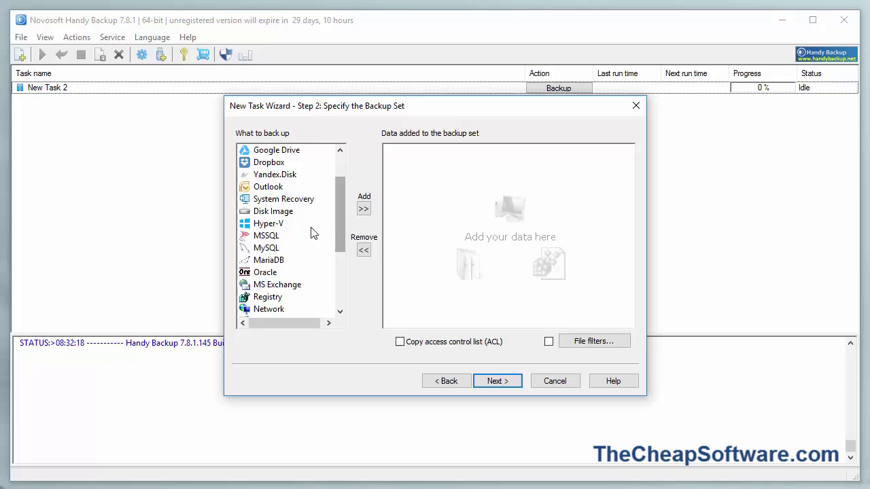
scroll(289, 260, "down", 4)
scroll(289, 261, "up", 5)
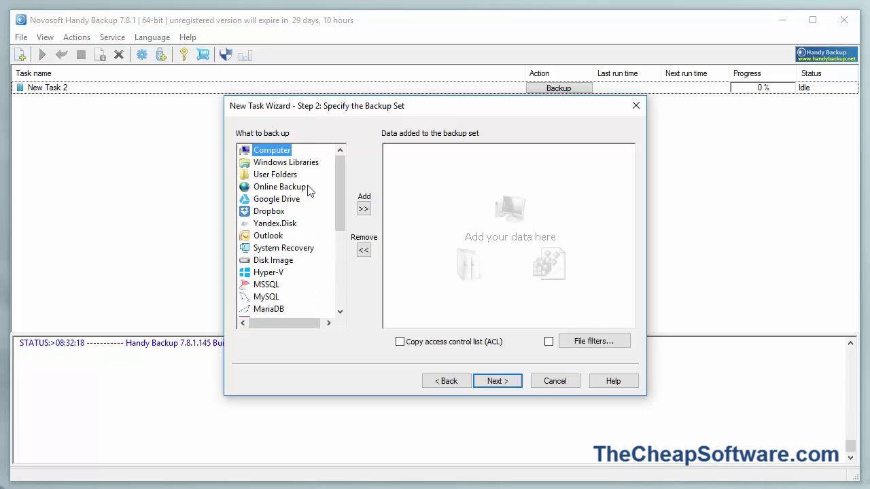
left_click(302, 164)
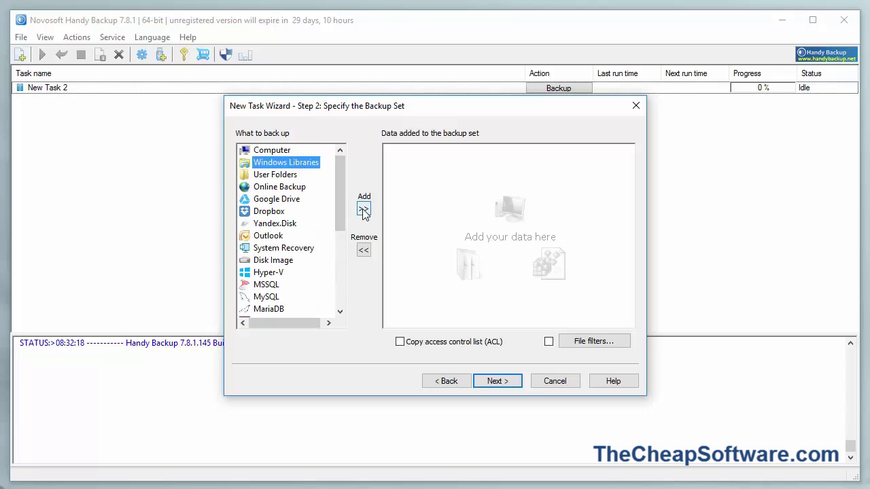
left_click(294, 178)
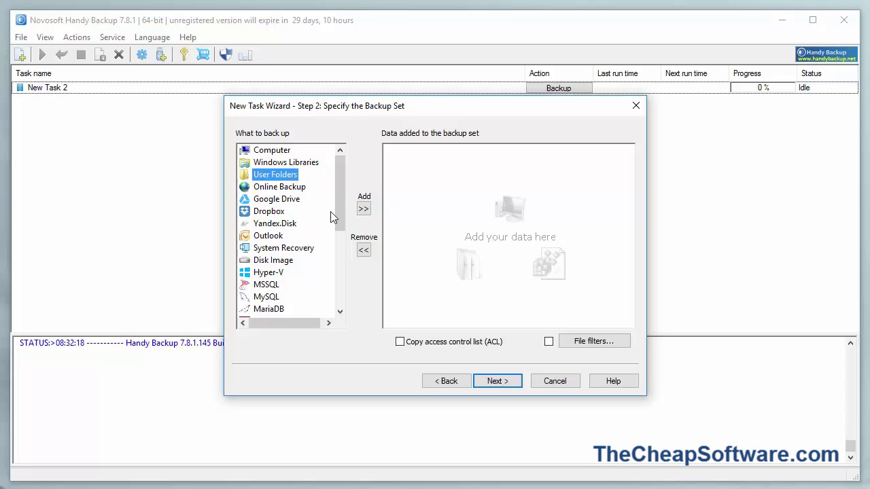
scroll(333, 299, "down", 2)
scroll(326, 190, "up", 2)
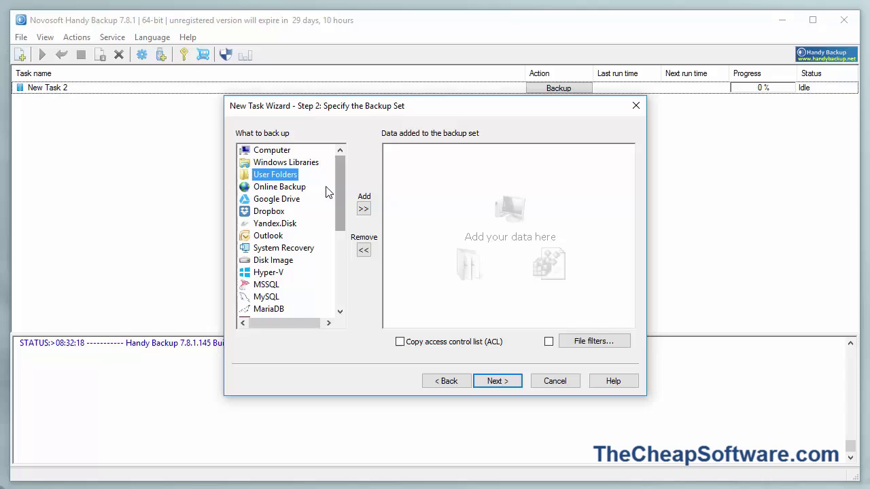
left_click(305, 163)
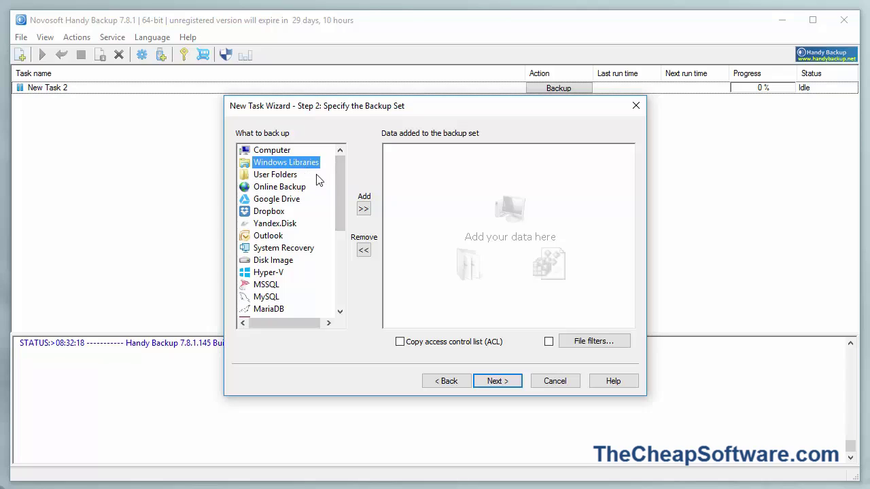
- Tick the Music library under Windows Libraries, confirm it, and advance to storage selection
left_click(368, 211)
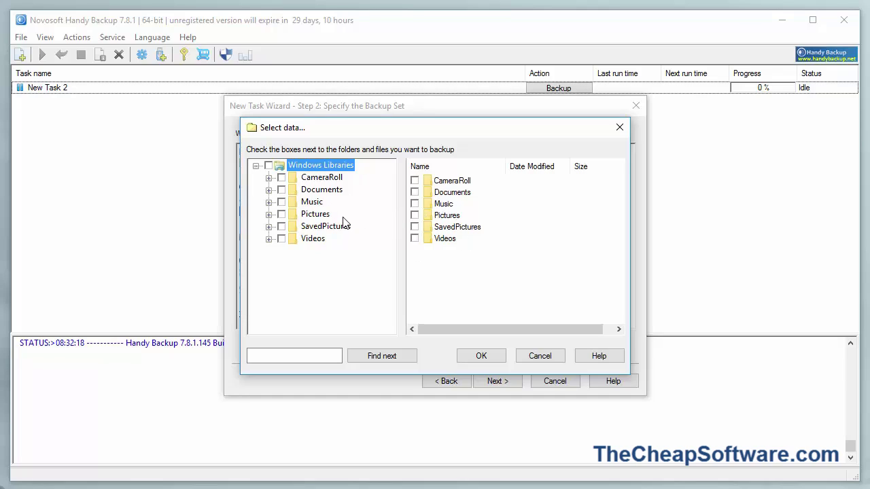
left_click(281, 203)
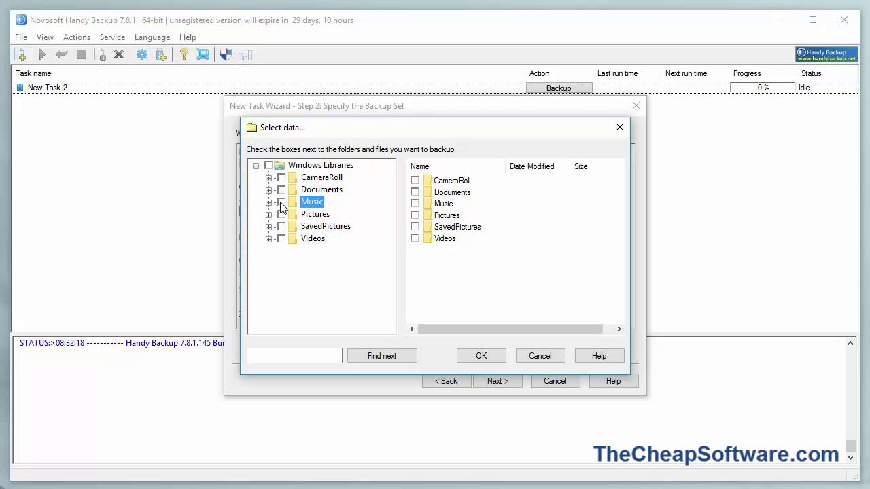
left_click(282, 203)
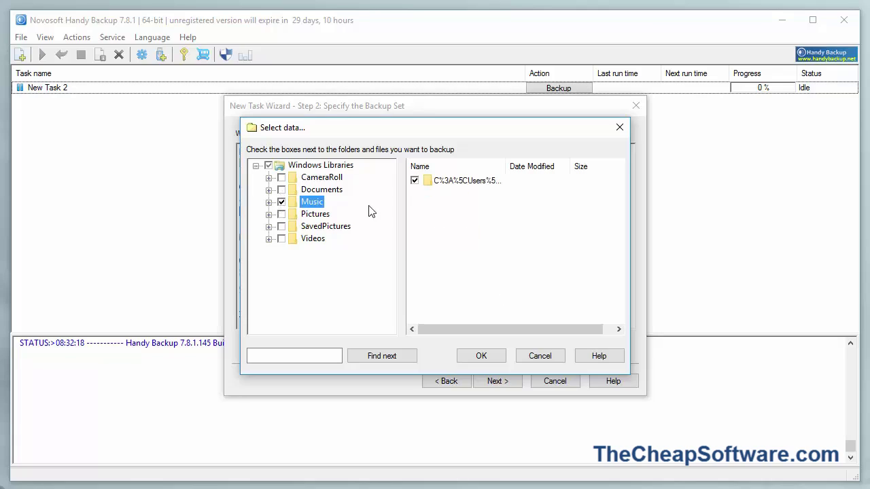
left_click(483, 354)
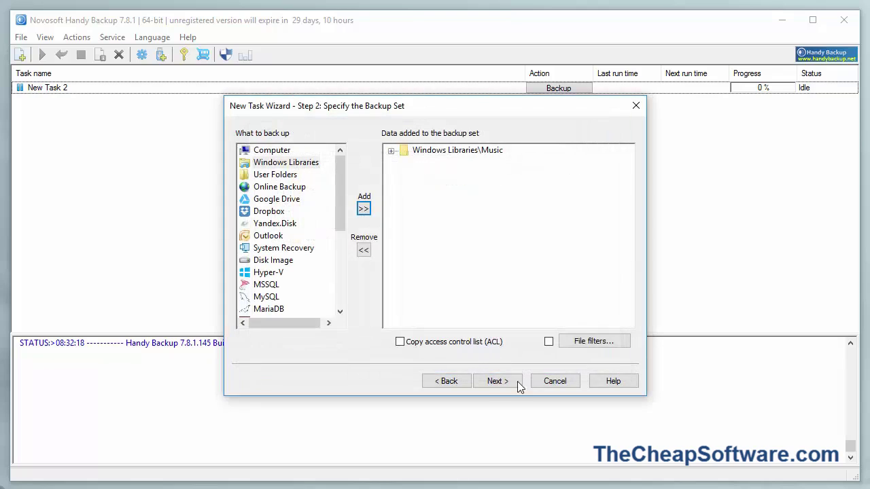
left_click(496, 382)
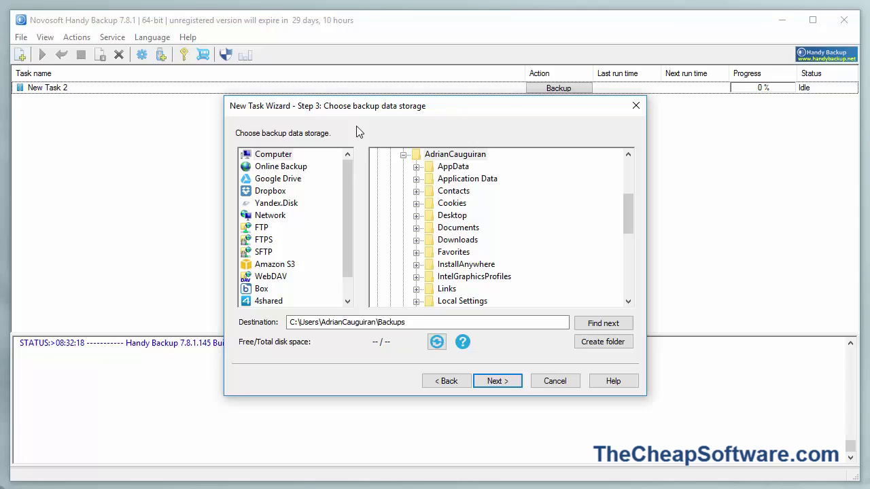
- Pick the Desktop folder in the user profile tree as the Computer destination
scroll(327, 194, "down", 1)
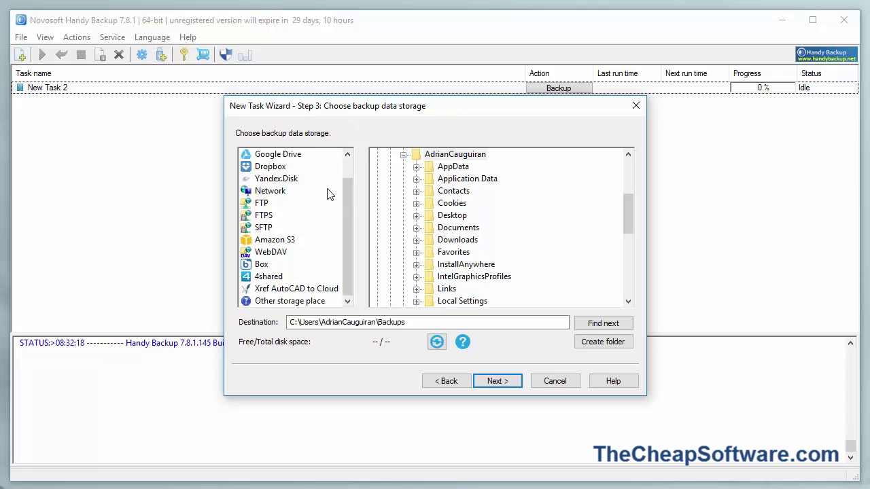
scroll(321, 209, "up", 1)
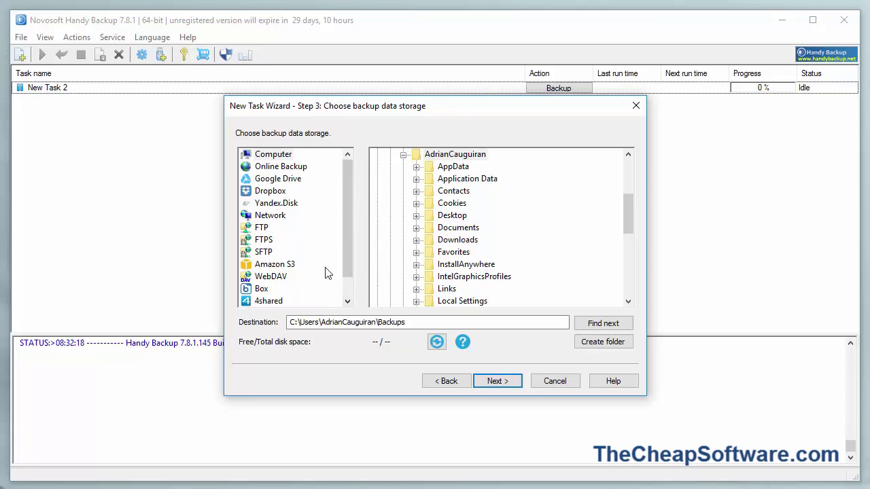
left_click(403, 155)
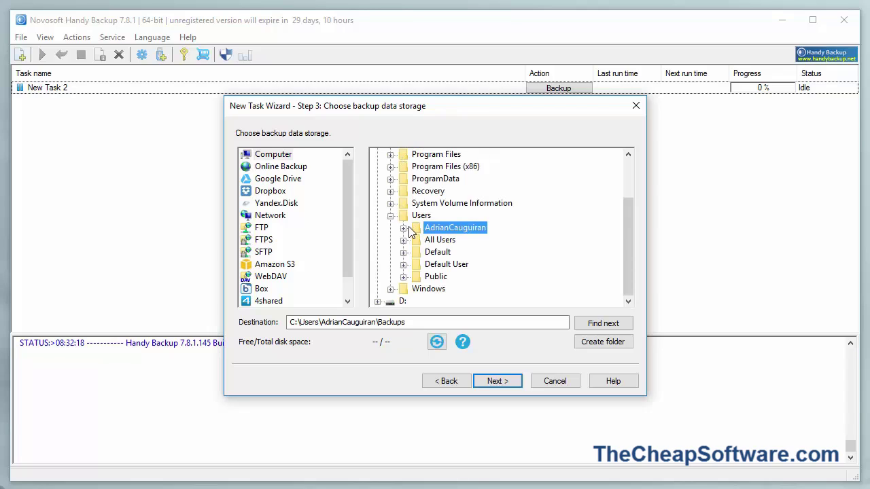
left_click(402, 227)
left_click(429, 216)
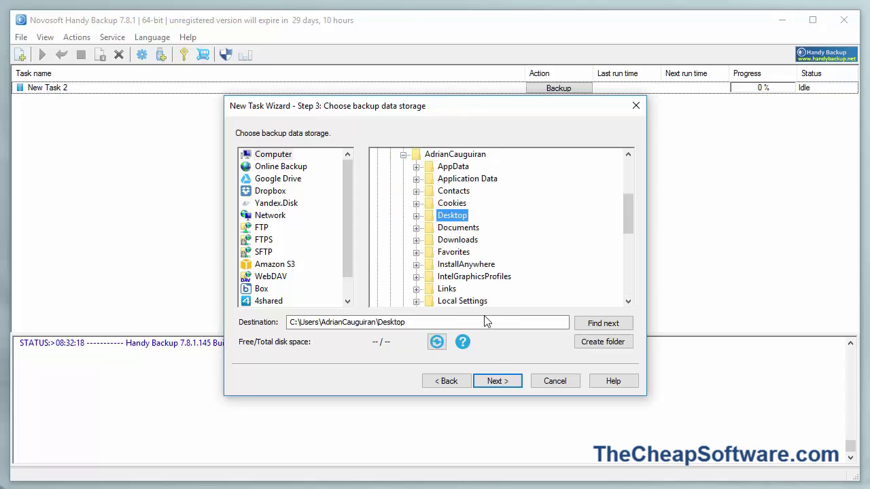
- Advance to step 4, keep Full as the backup type, and continue to step 5
left_click(495, 382)
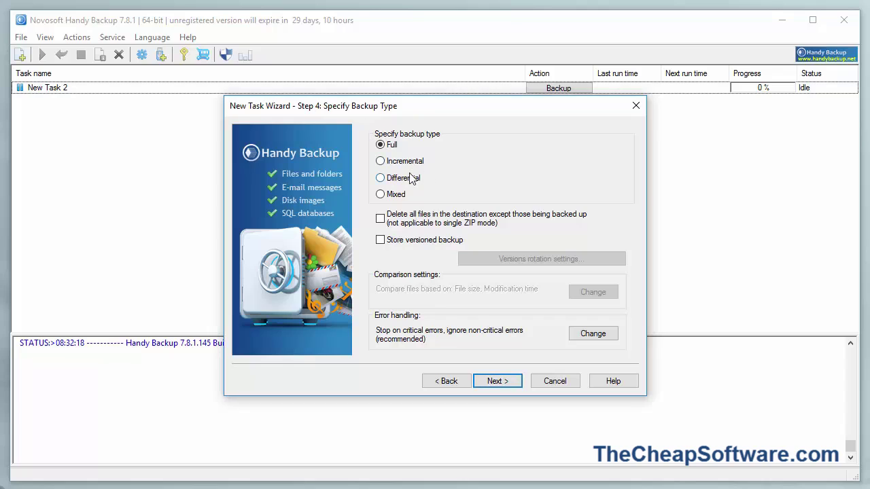
mouse_move(436, 168)
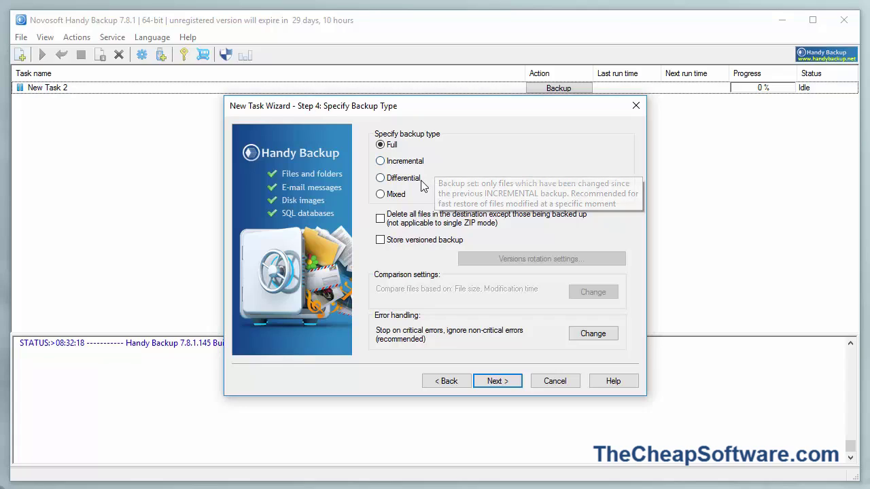
mouse_move(422, 181)
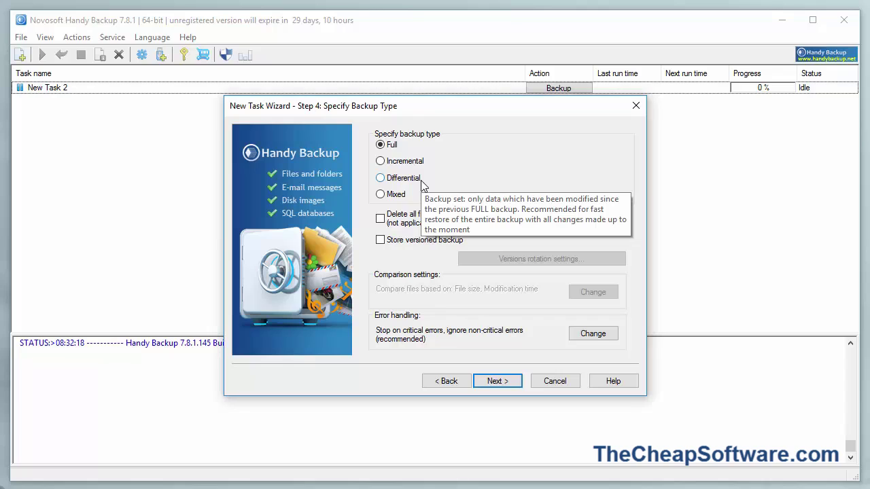
mouse_move(406, 196)
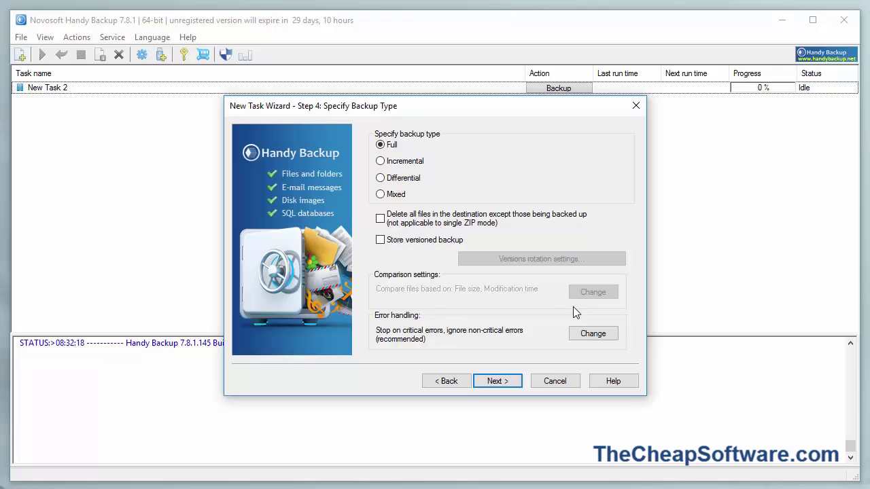
left_click(497, 382)
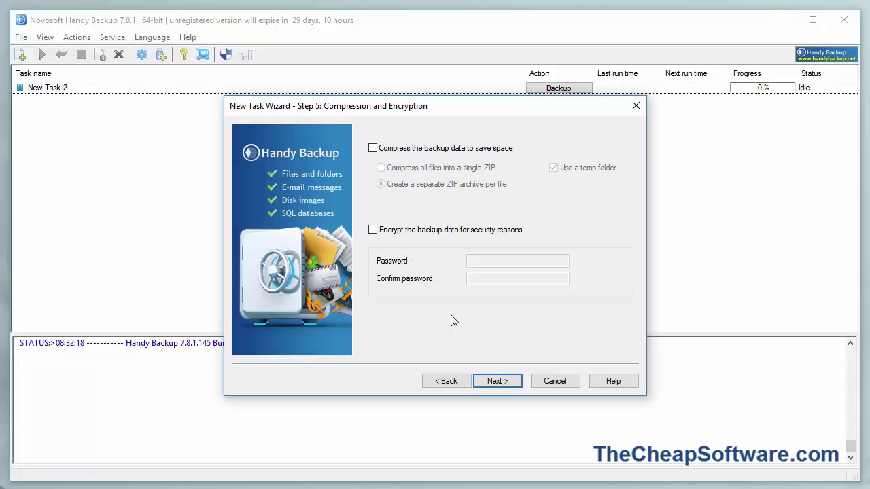
- Skip compression, scheduling and notifications, then finish New Task 4 to run immediately
left_click(496, 381)
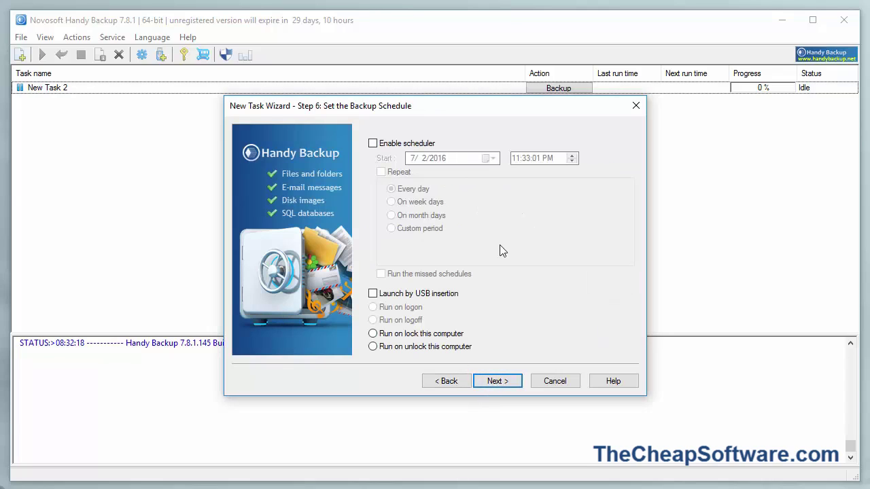
left_click(500, 383)
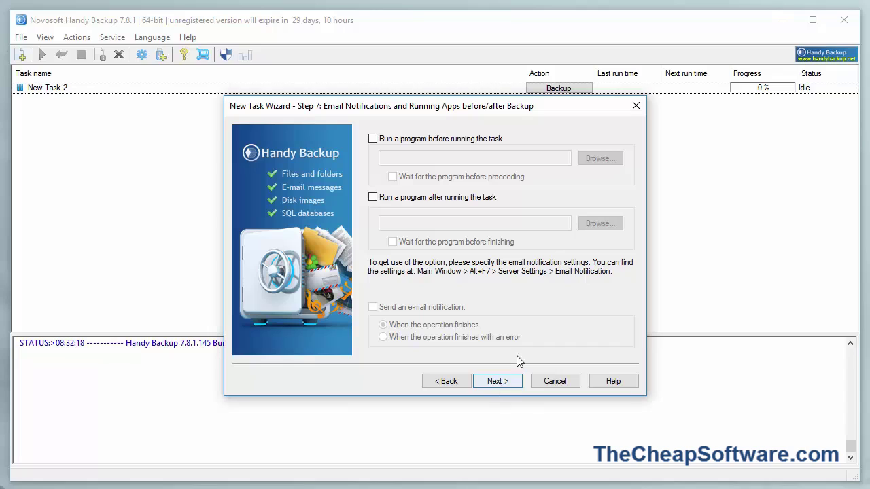
left_click(494, 382)
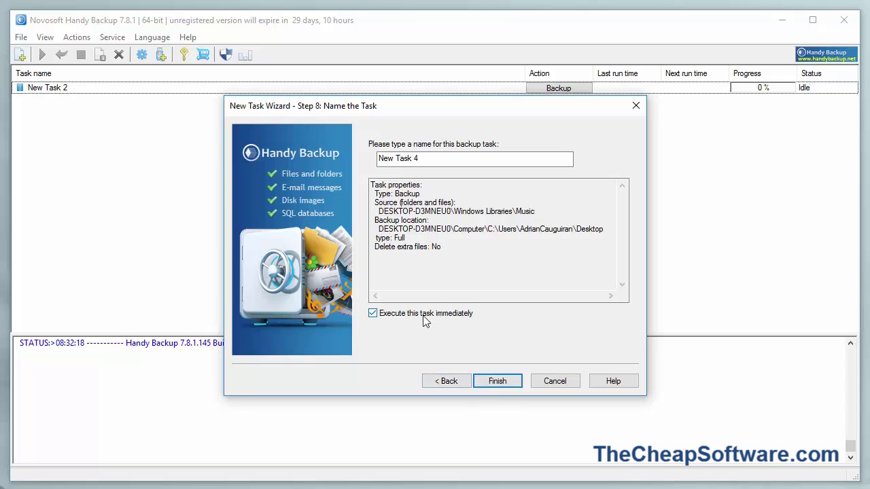
left_click(491, 383)
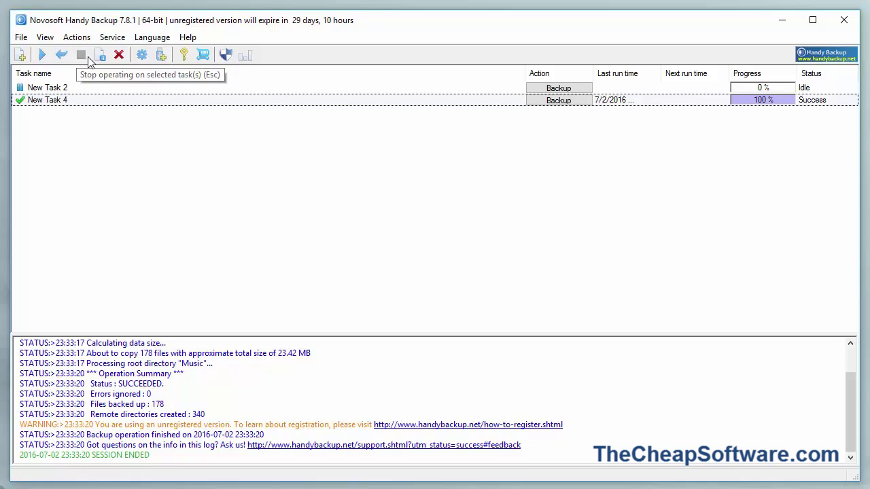
- View and close New Task 4's properties, then view and close the program Settings
left_click(100, 60)
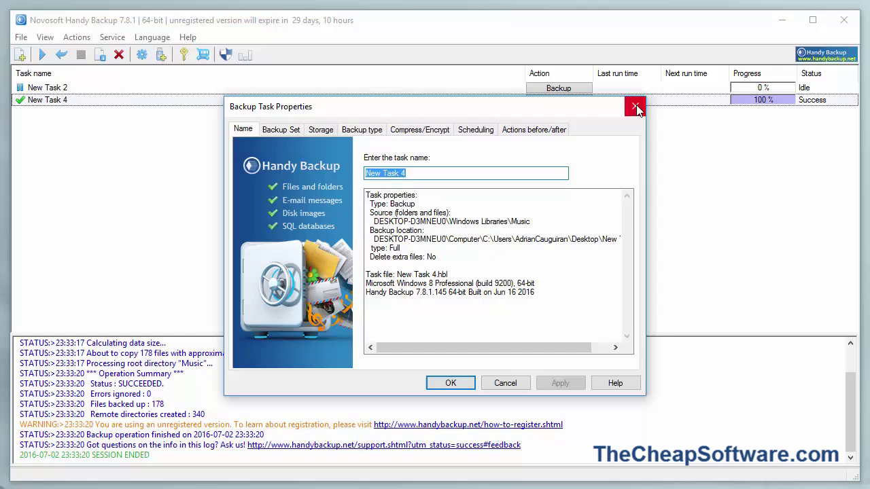
left_click(635, 106)
left_click(140, 58)
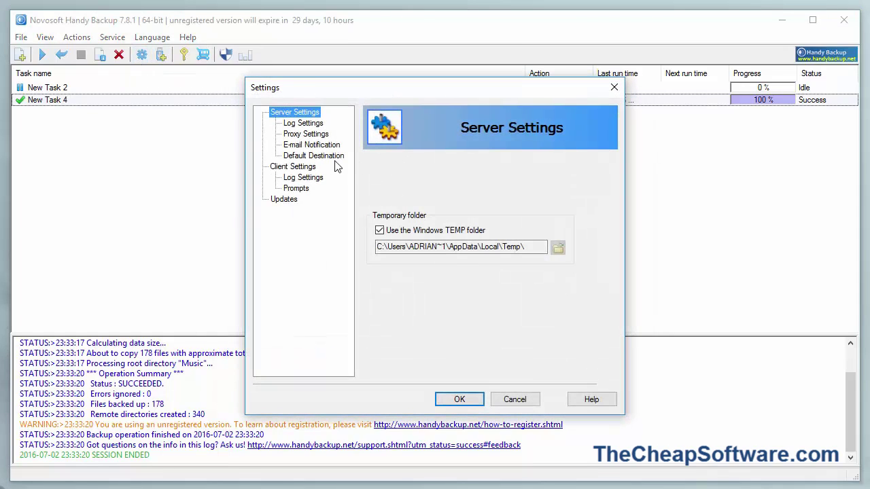
left_click(613, 88)
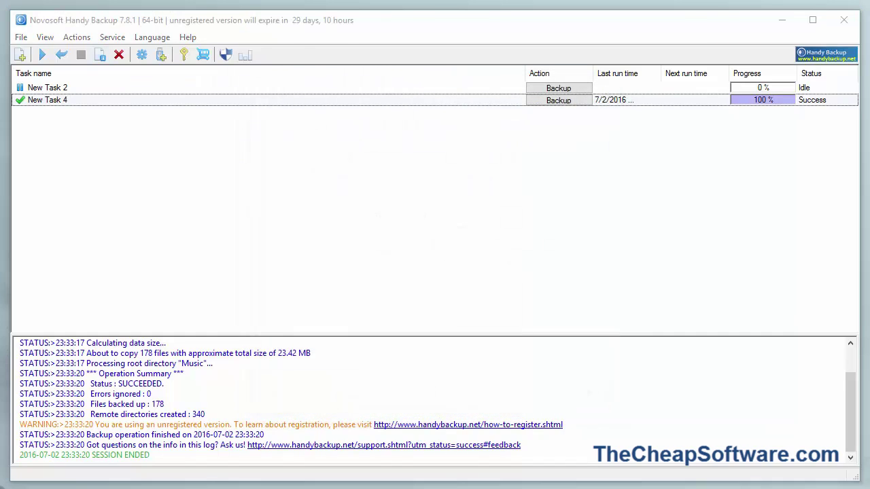
left_click_drag(351, 91, 268, 60)
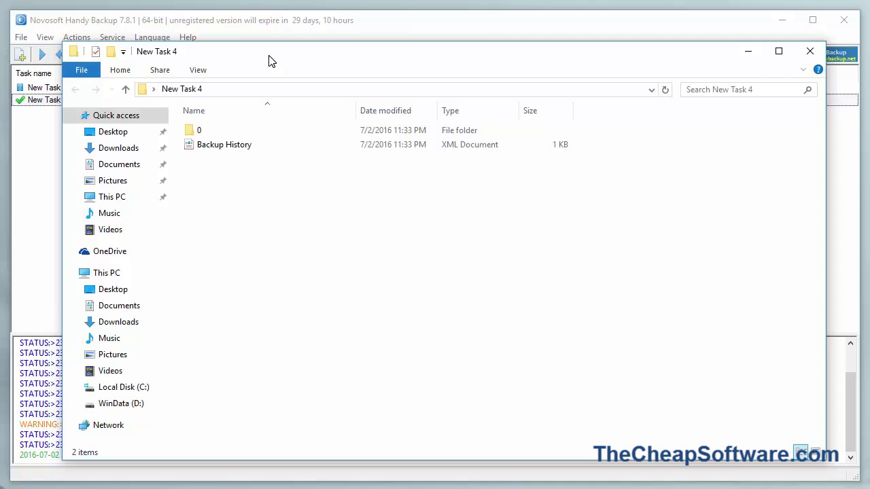
left_click(809, 52)
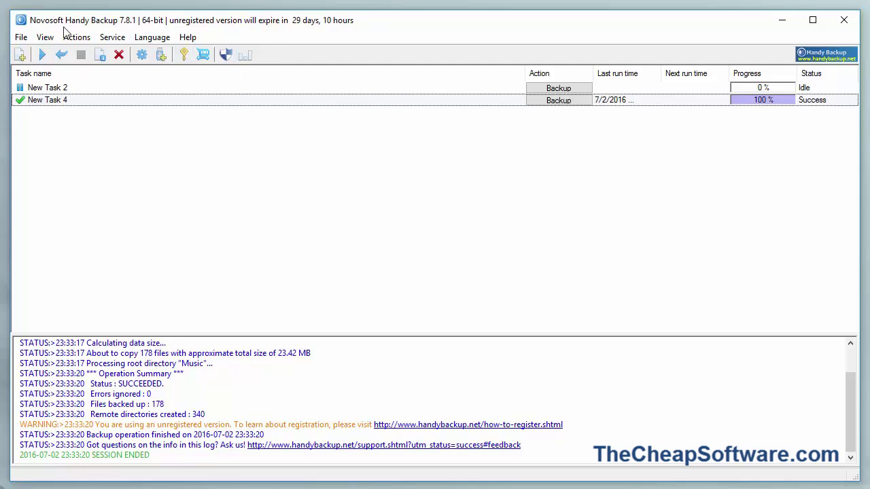
left_click(45, 37)
mouse_move(70, 36)
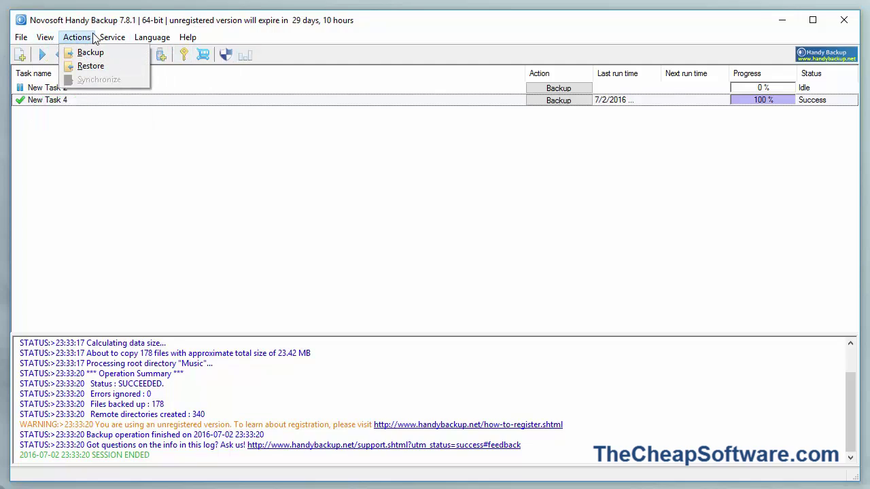
mouse_move(140, 38)
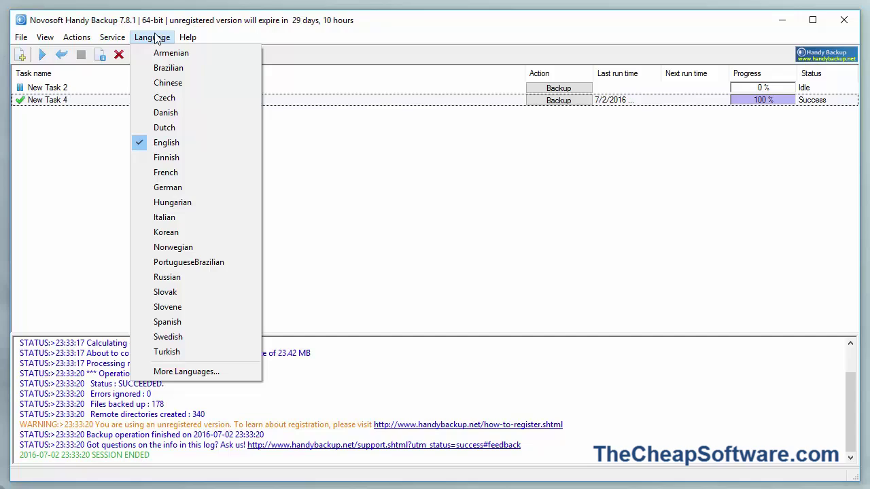
left_click(86, 186)
left_click(271, 385)
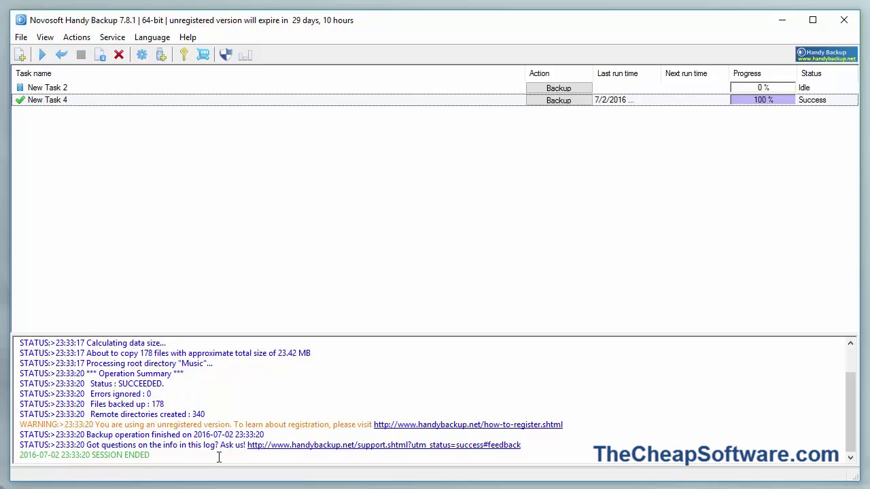
scroll(213, 434, "up", 2)
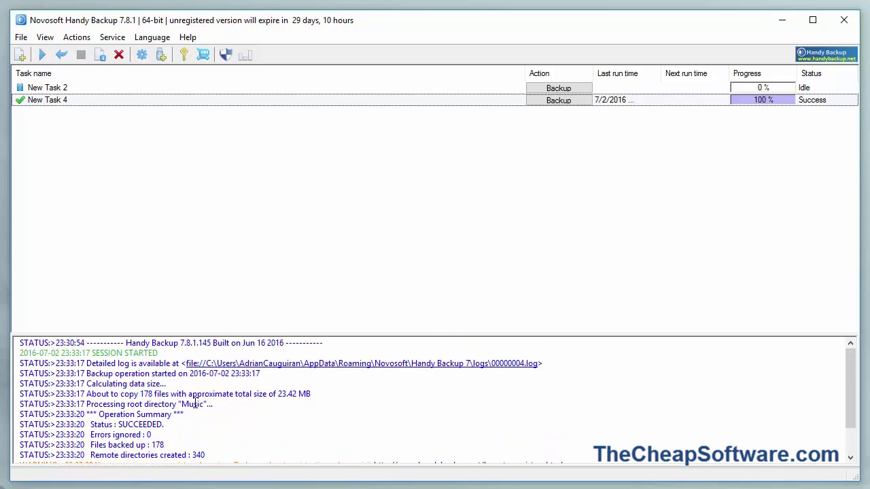
scroll(194, 403, "down", 2)
left_click(243, 246)
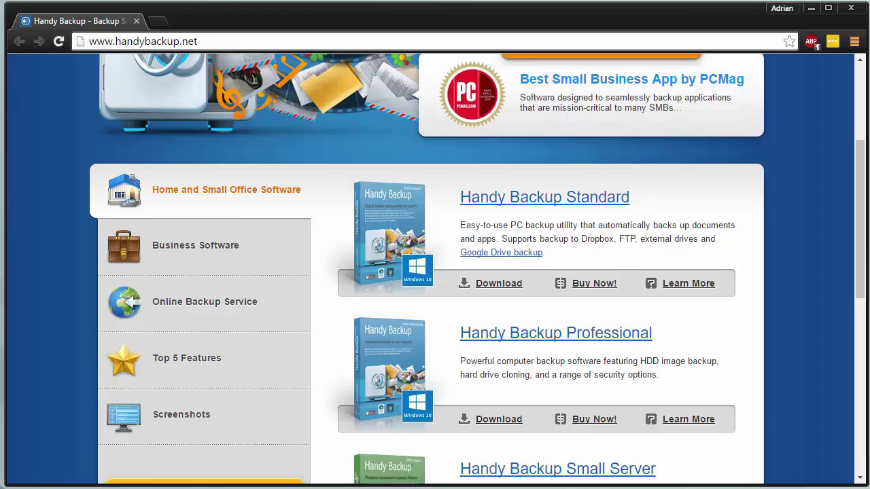
- Browse the products on handybackup.net and open 'Which Solution is Right for Me?'
scroll(745, 408, "down", 3)
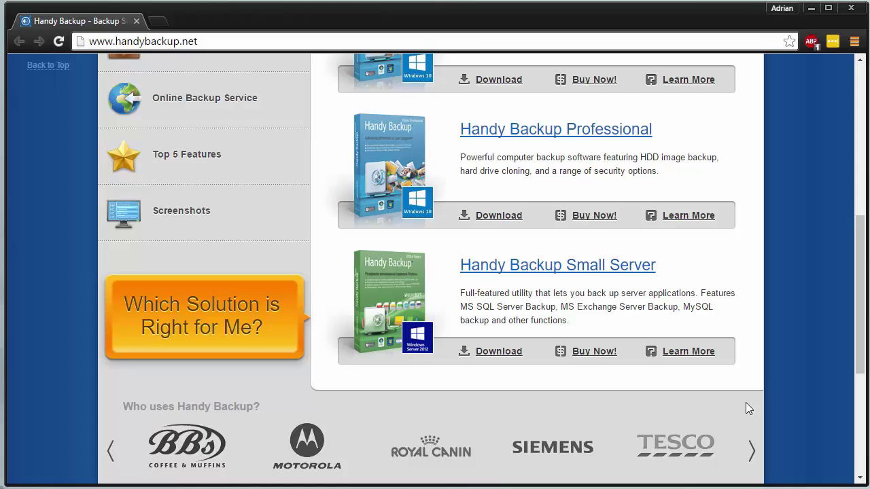
scroll(746, 408, "up", 1)
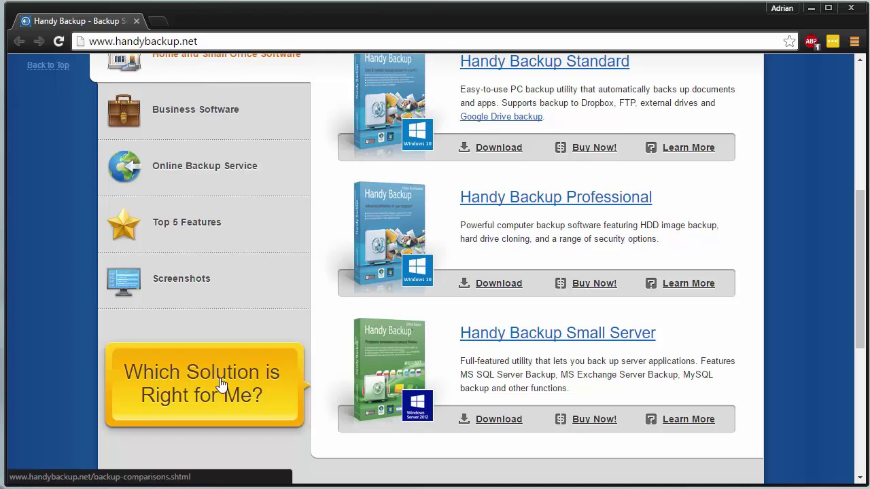
left_click(251, 396)
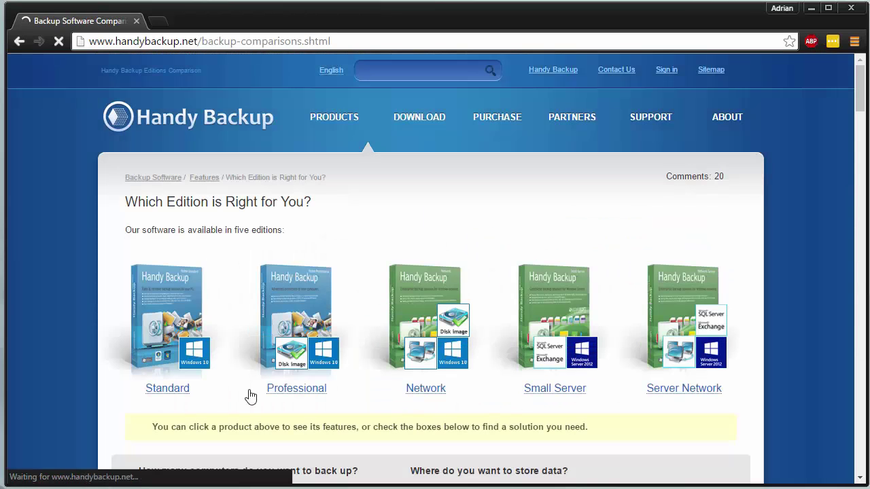
- Scroll through the edition comparison table on the backup-comparisons page
scroll(277, 394, "down", 2)
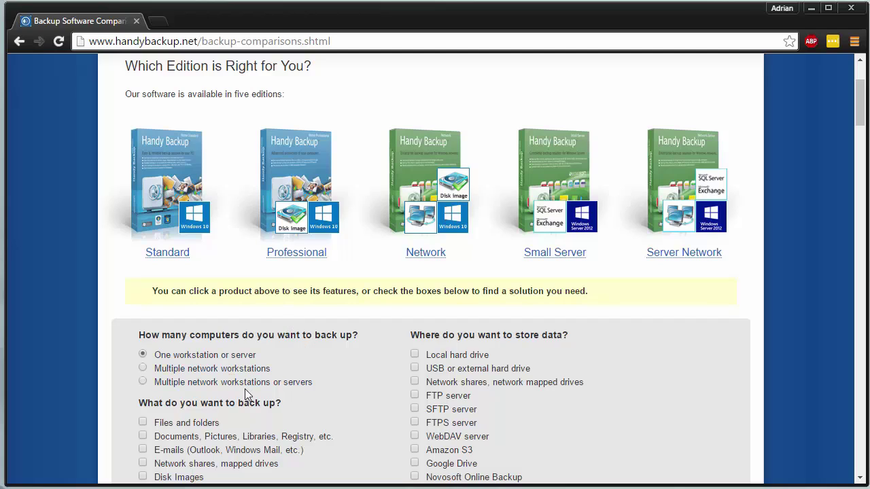
scroll(474, 346, "down", 2)
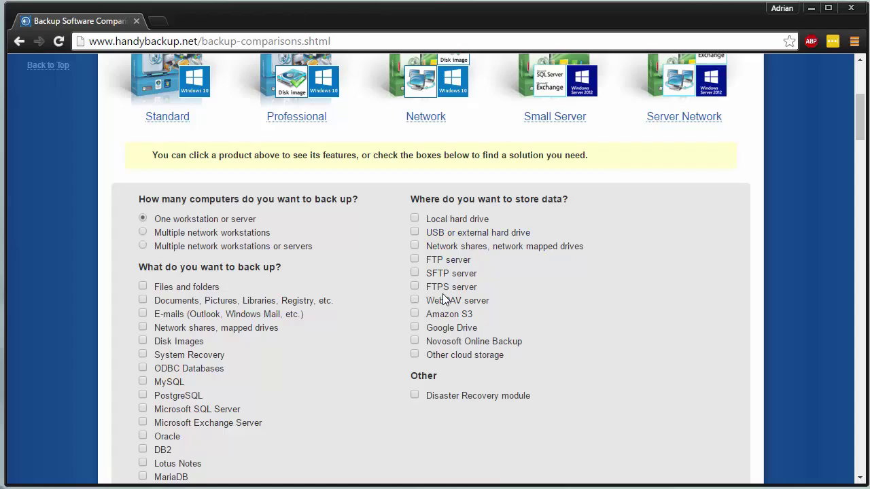
scroll(204, 319, "down", 2)
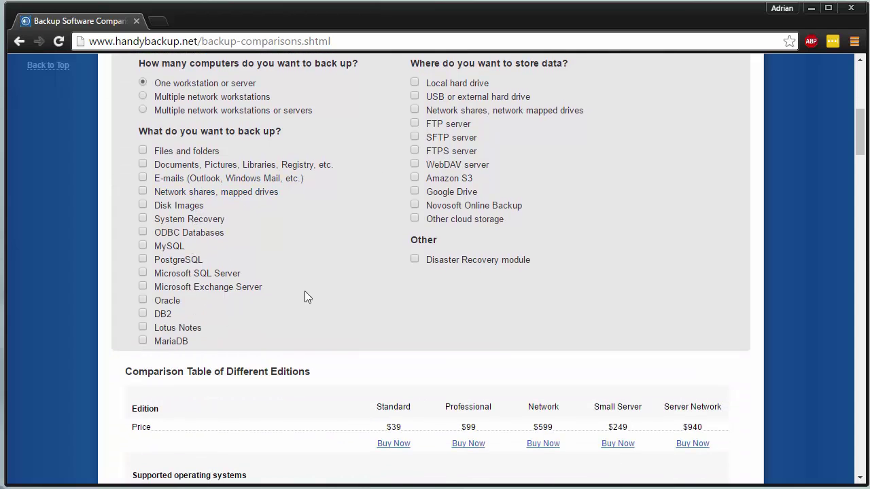
scroll(466, 295, "down", 2)
scroll(462, 297, "down", 3)
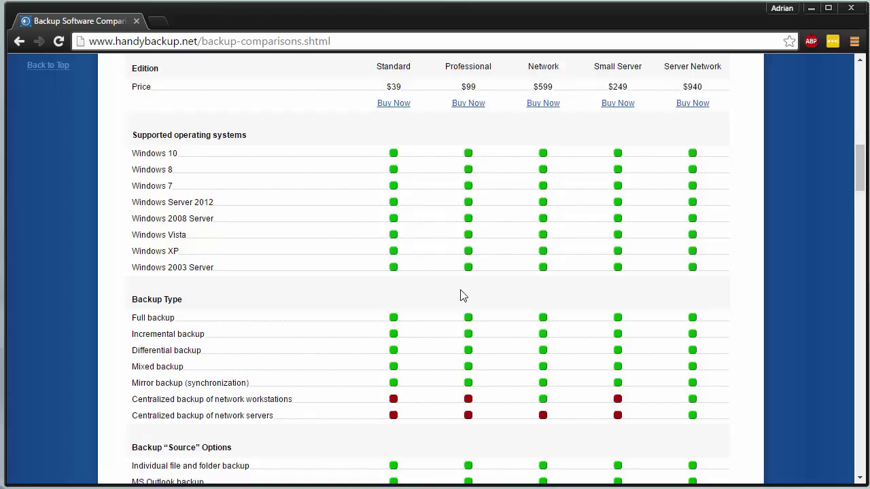
scroll(462, 296, "down", 10)
scroll(460, 294, "down", 15)
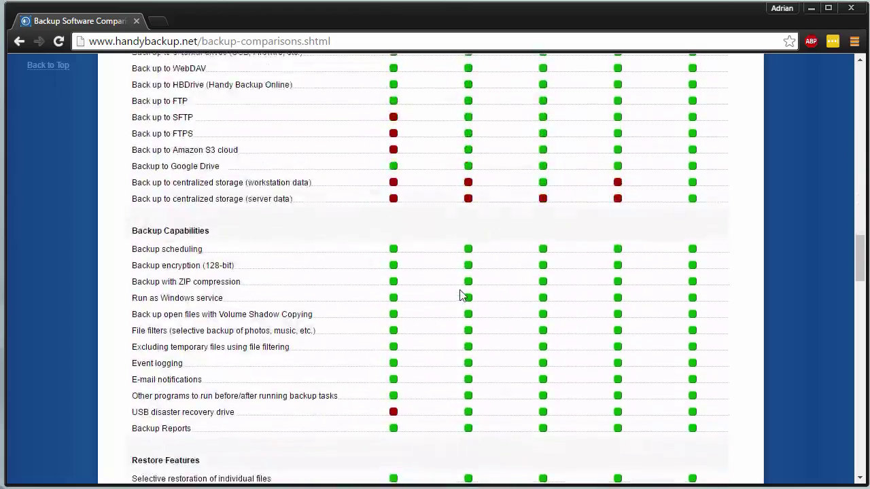
scroll(460, 295, "up", 4)
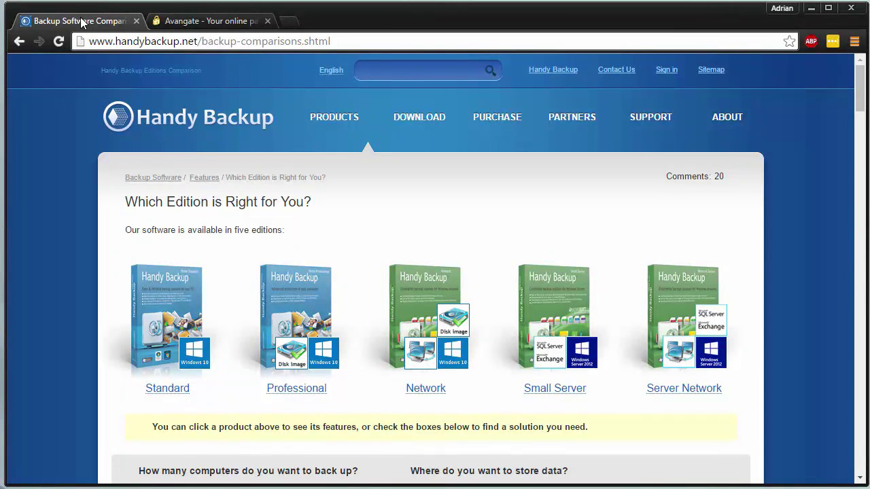
- Bring up the Avangate checkout cart showing Handy Backup Standard, $39.00 discounted 15% to $33.15
left_click(225, 29)
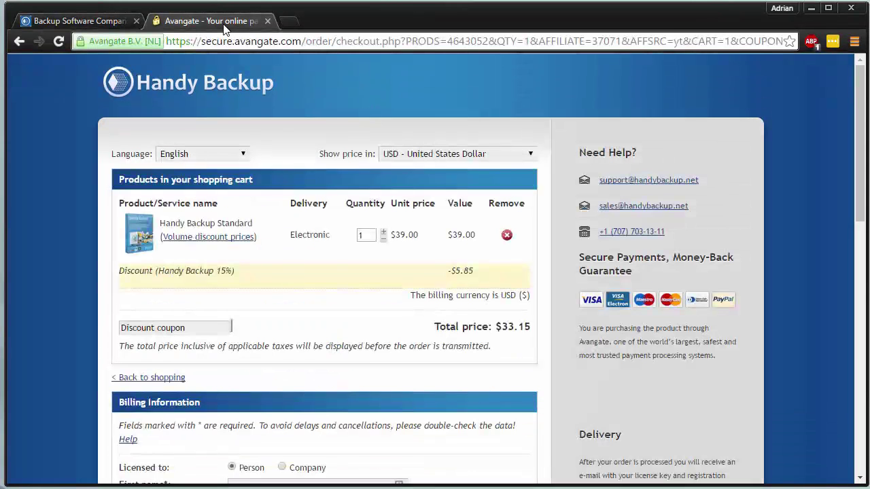